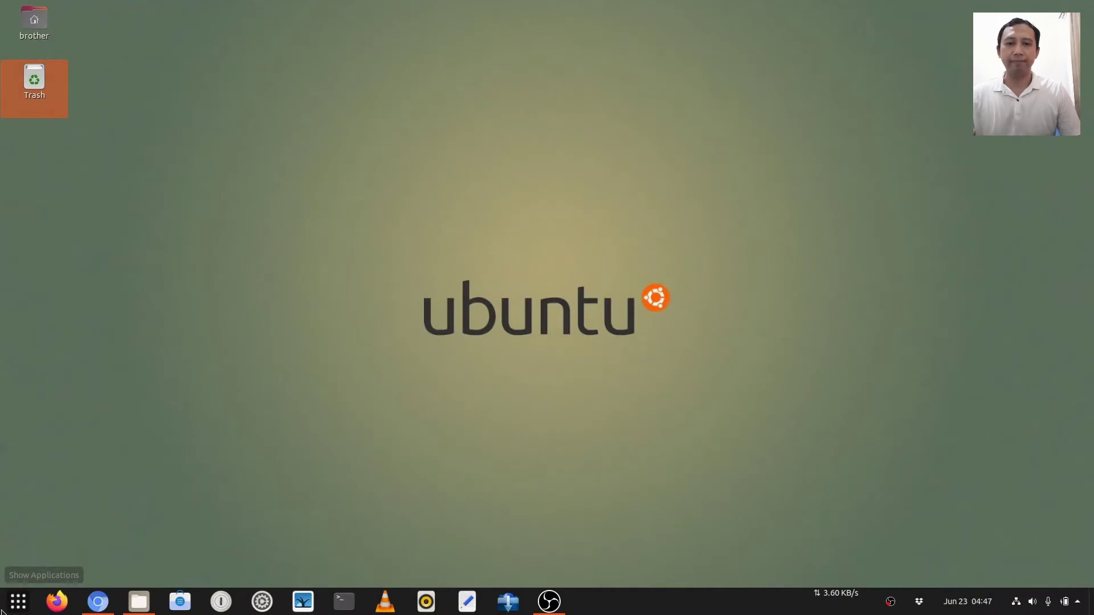
Step: Launch 4K YouTube to MP3 and postpone the offered software update
{"action": "left_click", "coordinate": [14, 601]}
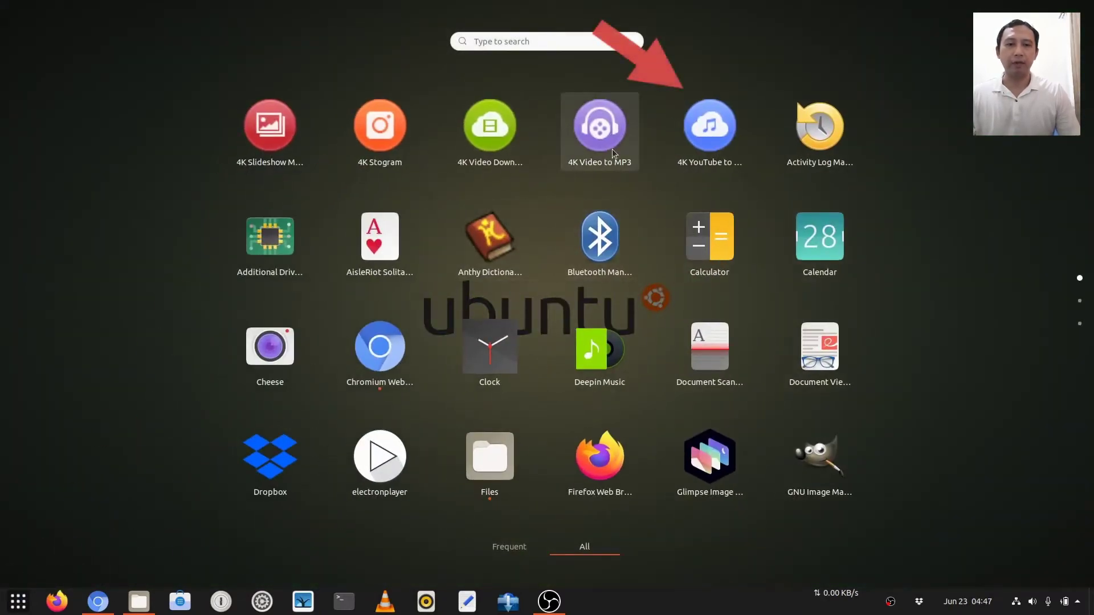
{"action": "left_click", "coordinate": [700, 146]}
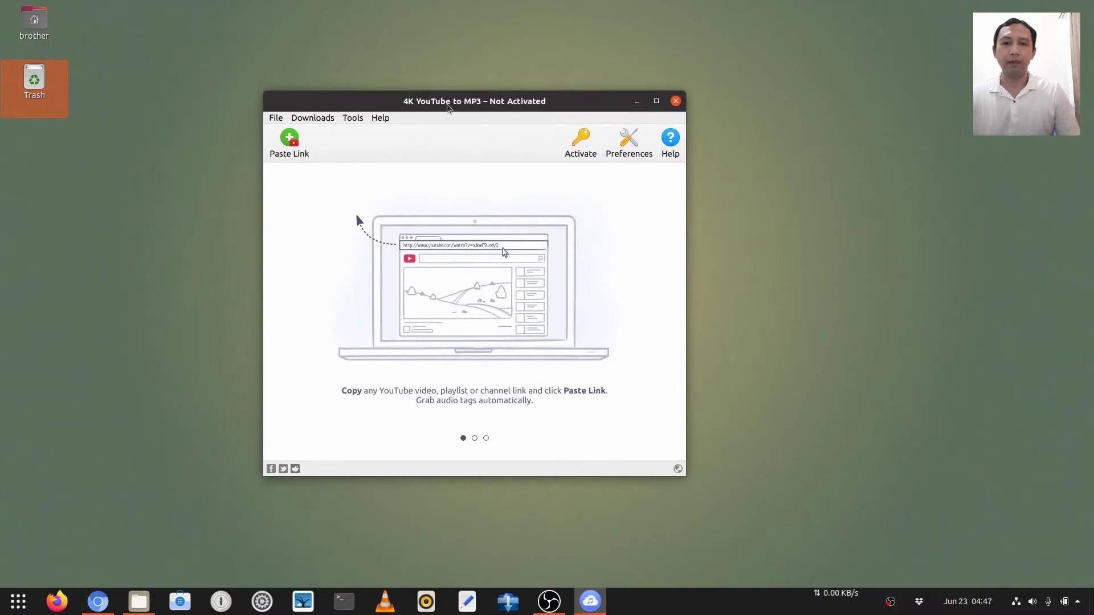
{"action": "left_click_drag", "start_coordinate": [376, 102], "coordinate": [406, 88]}
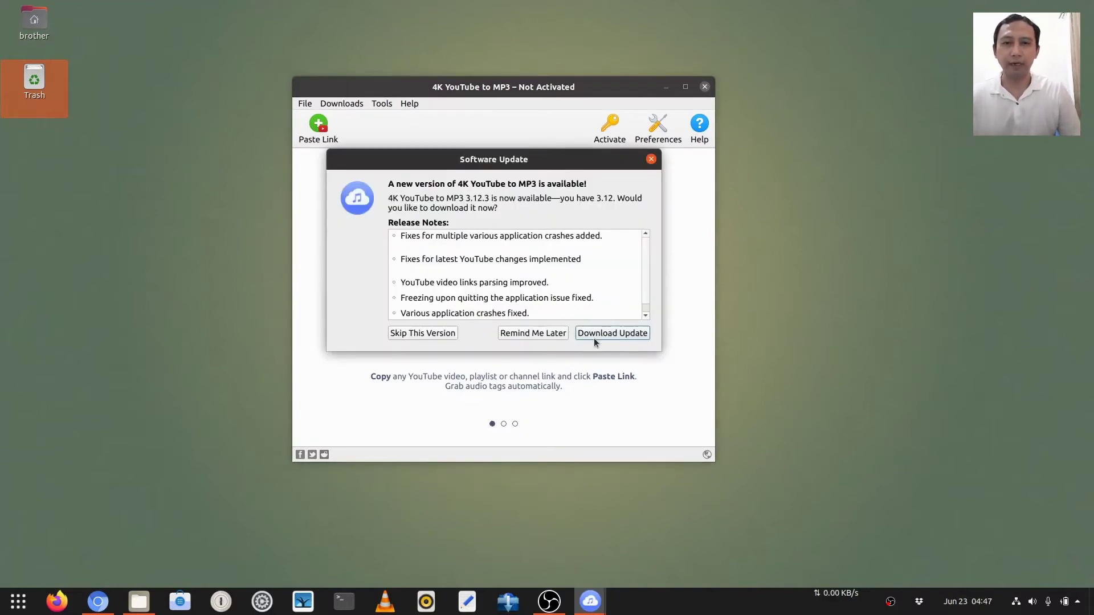
{"action": "left_click", "coordinate": [551, 335]}
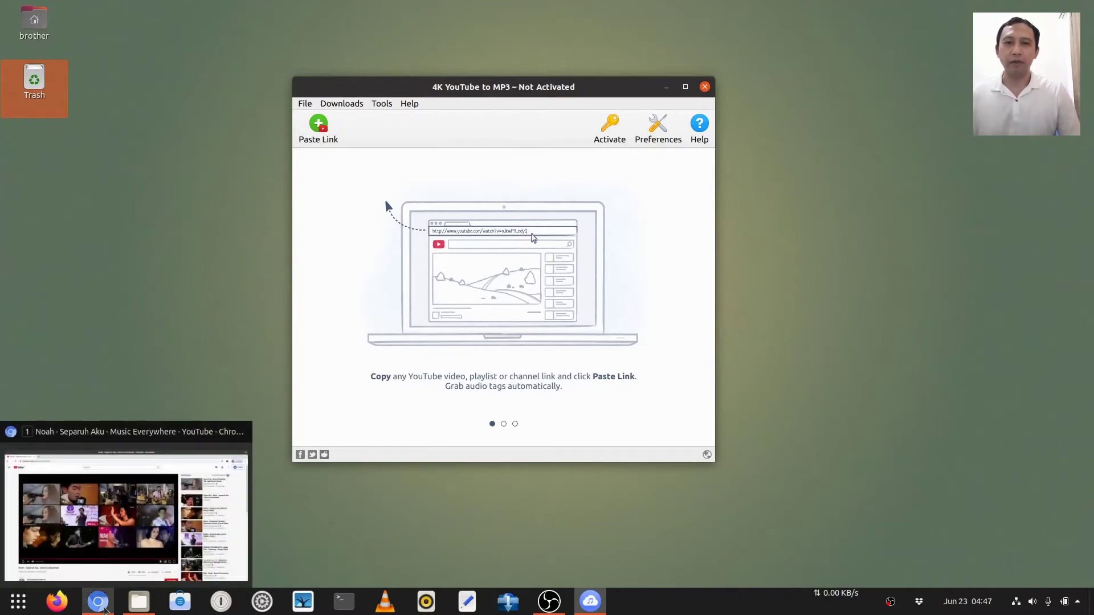
Step: Copy the link of the Noah - Separuh Aku YouTube video from Chromium and paste it into 4K YouTube to MP3 to download its audio
{"action": "left_click", "coordinate": [105, 611]}
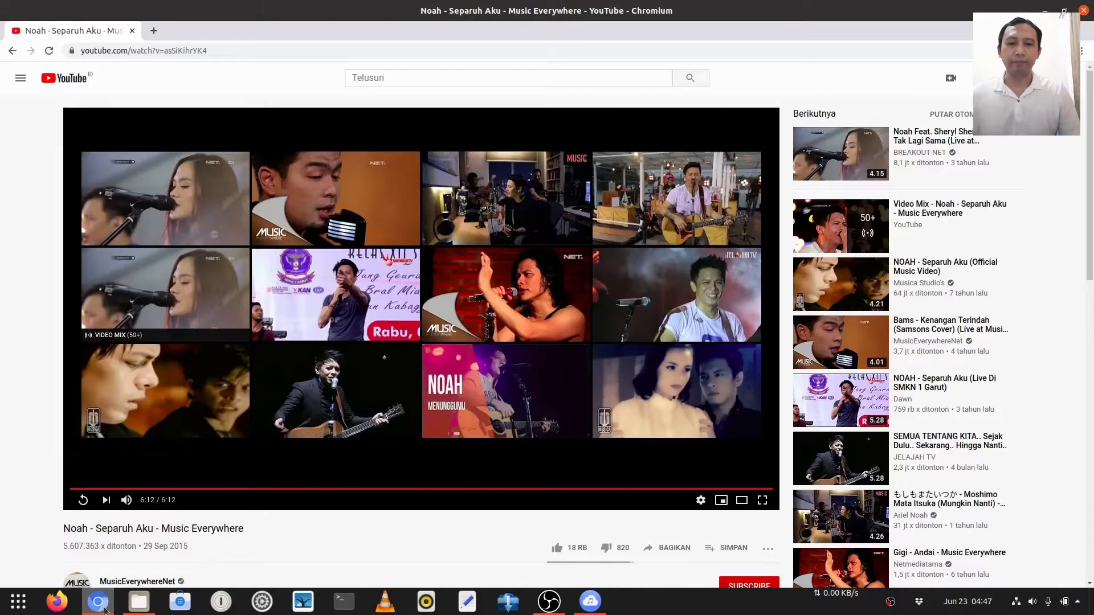
{"action": "left_click", "coordinate": [595, 605]}
{"action": "left_click_drag", "start_coordinate": [432, 98], "coordinate": [459, 97]}
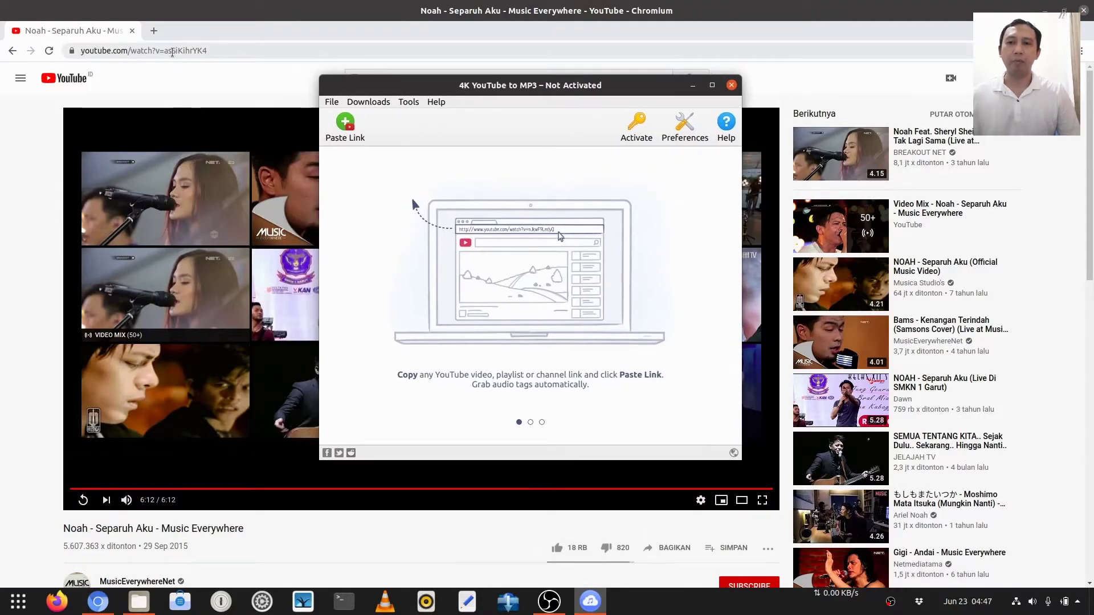
{"action": "left_click", "coordinate": [172, 52]}
{"action": "right_click", "coordinate": [173, 52]}
{"action": "left_click", "coordinate": [211, 97]}
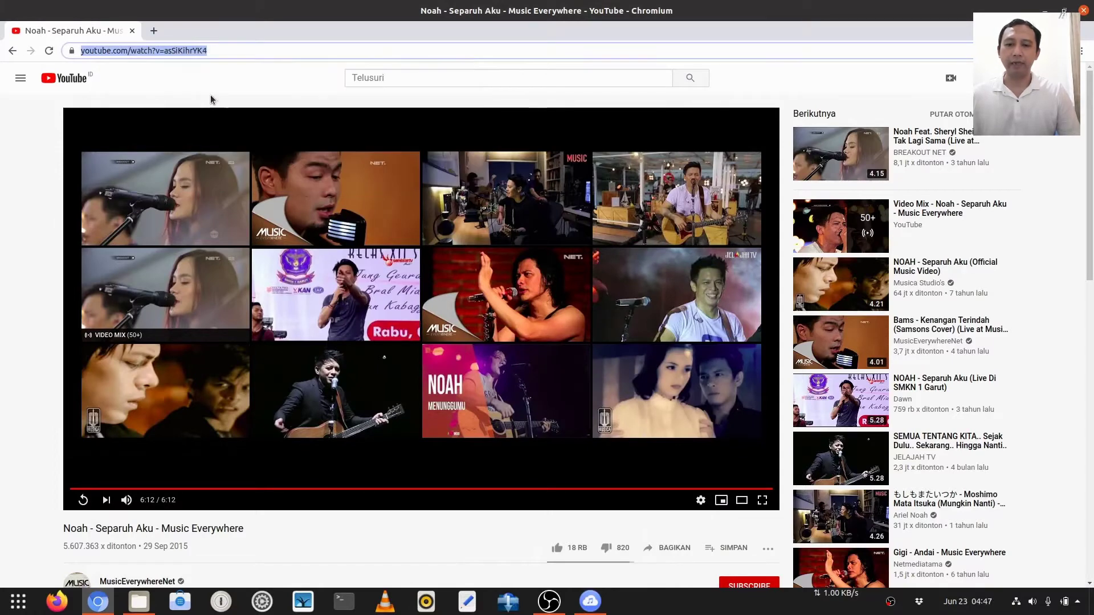
{"action": "left_click", "coordinate": [589, 609]}
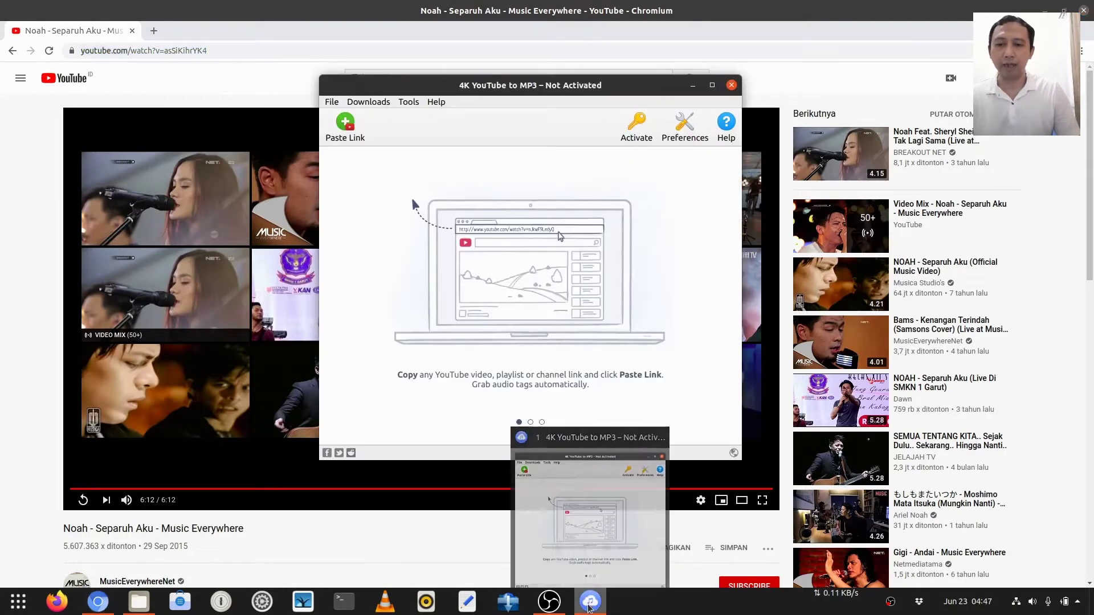
{"action": "left_click", "coordinate": [344, 132]}
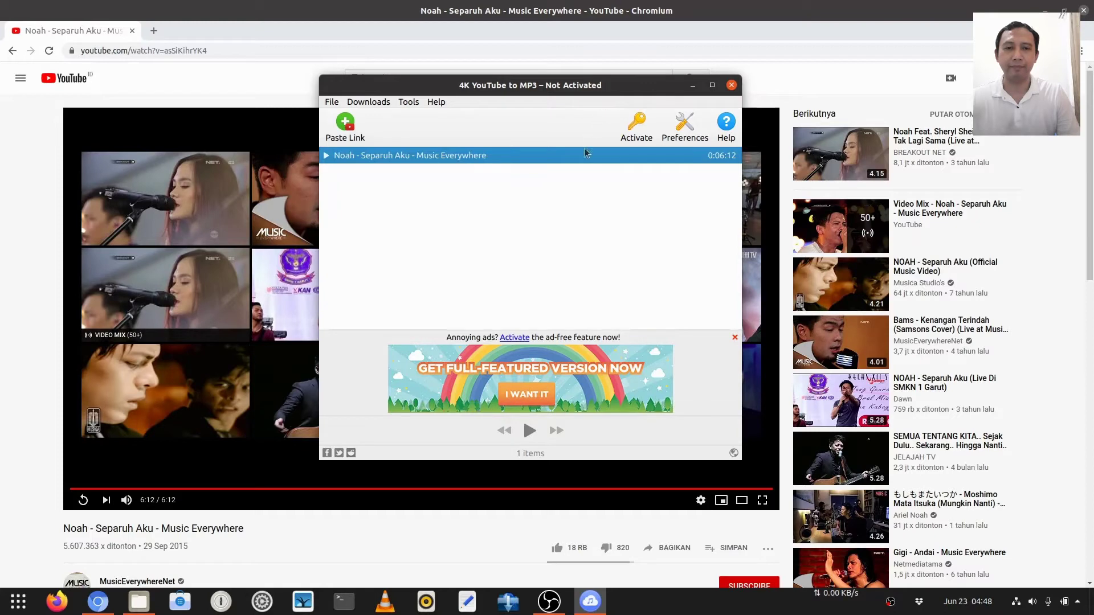
Step: Show the downloaded Noah - Separuh Aku MP3 in its folder and play it with Videos in a smaller, unmaximized window
{"action": "mouse_move", "coordinate": [587, 161]}
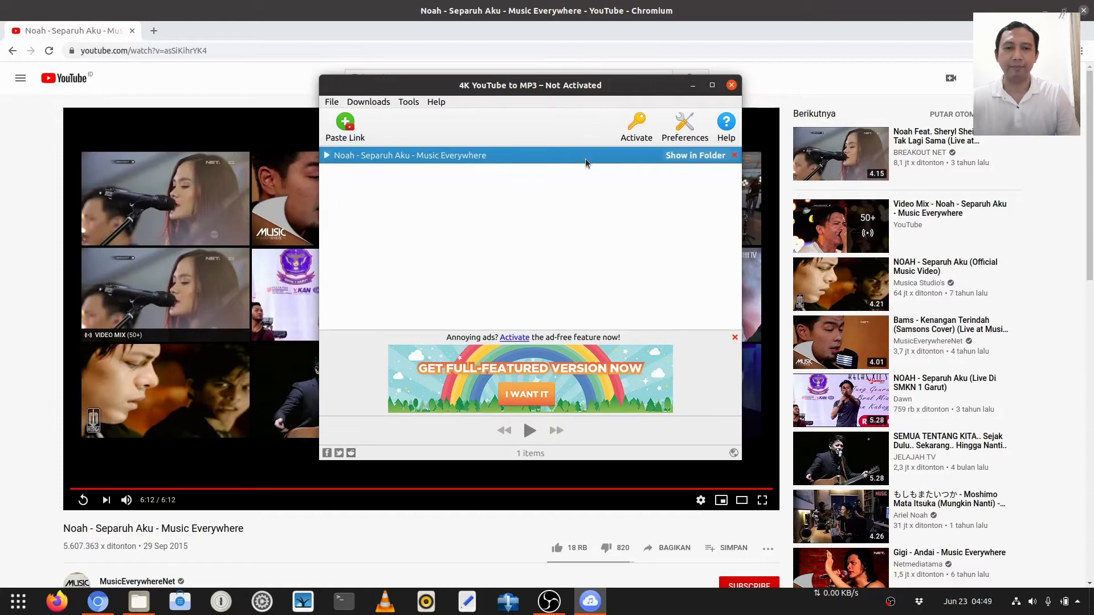
{"action": "left_click", "coordinate": [689, 157]}
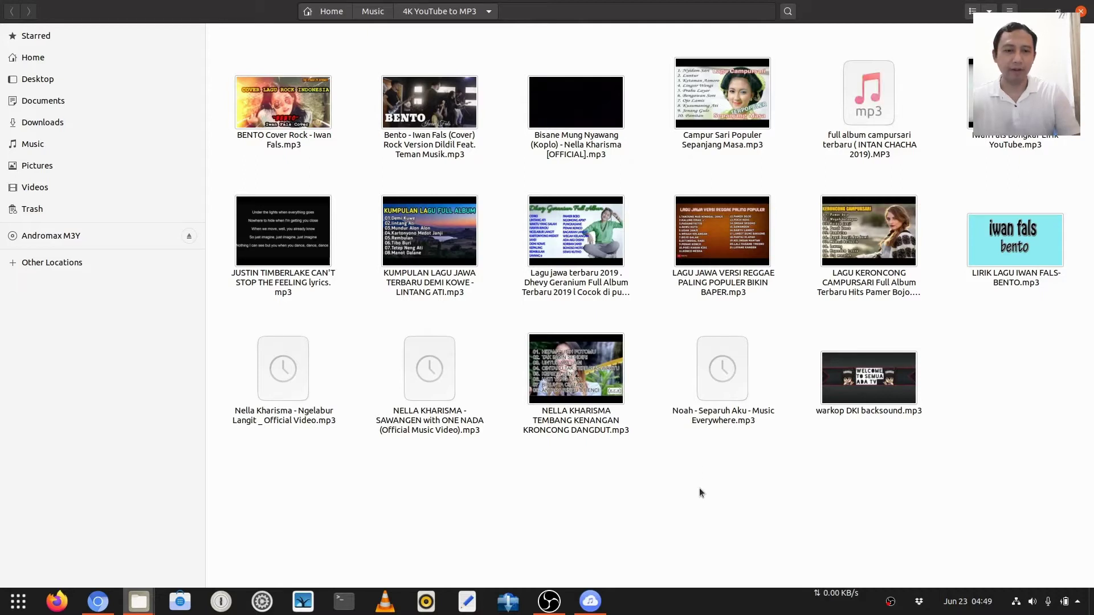
{"action": "left_click", "coordinate": [684, 421]}
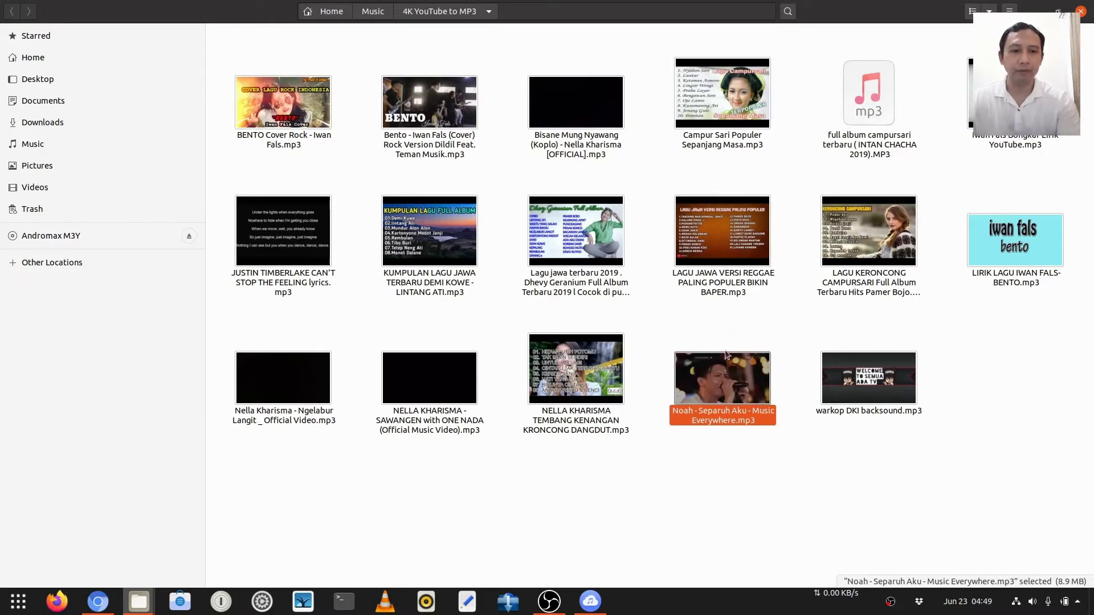
{"action": "right_click", "coordinate": [724, 391]}
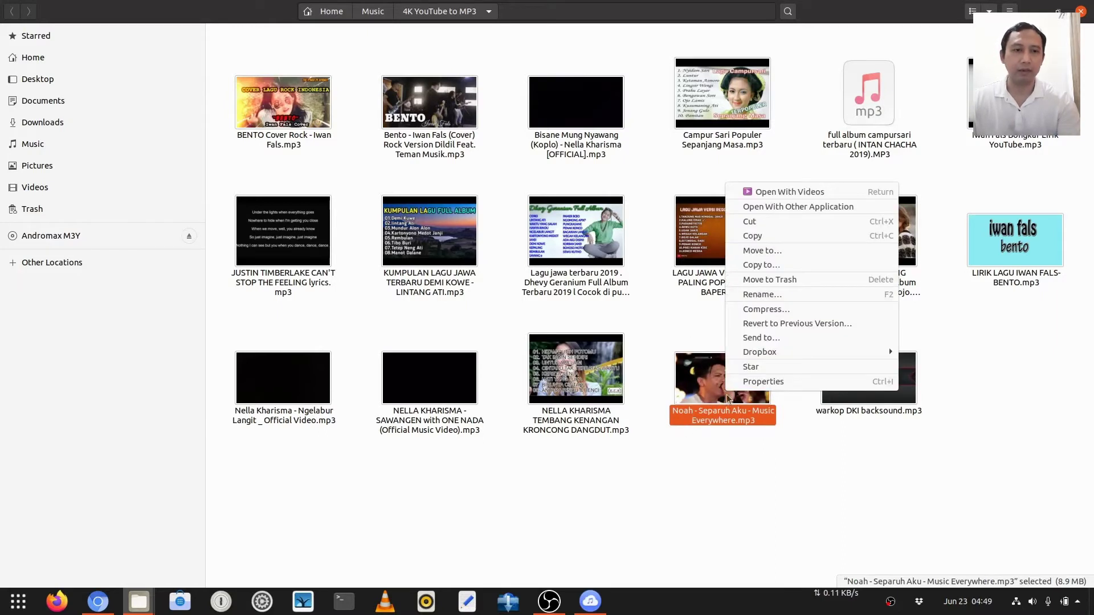
{"action": "left_click", "coordinate": [781, 193]}
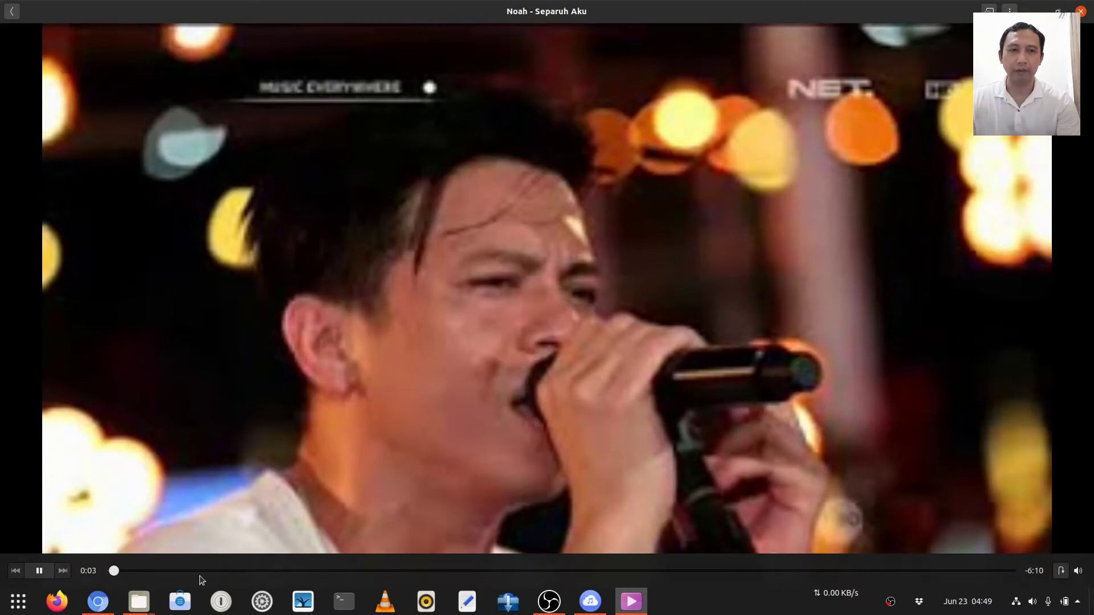
{"action": "left_click", "coordinate": [1058, 11]}
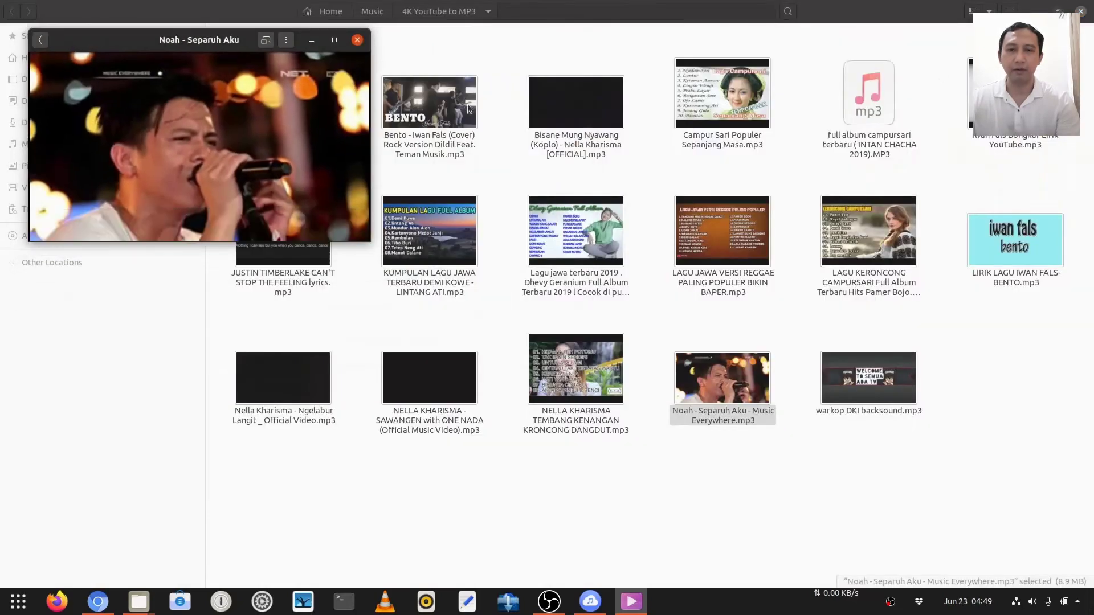
{"action": "left_click_drag", "start_coordinate": [122, 38], "coordinate": [553, 86]}
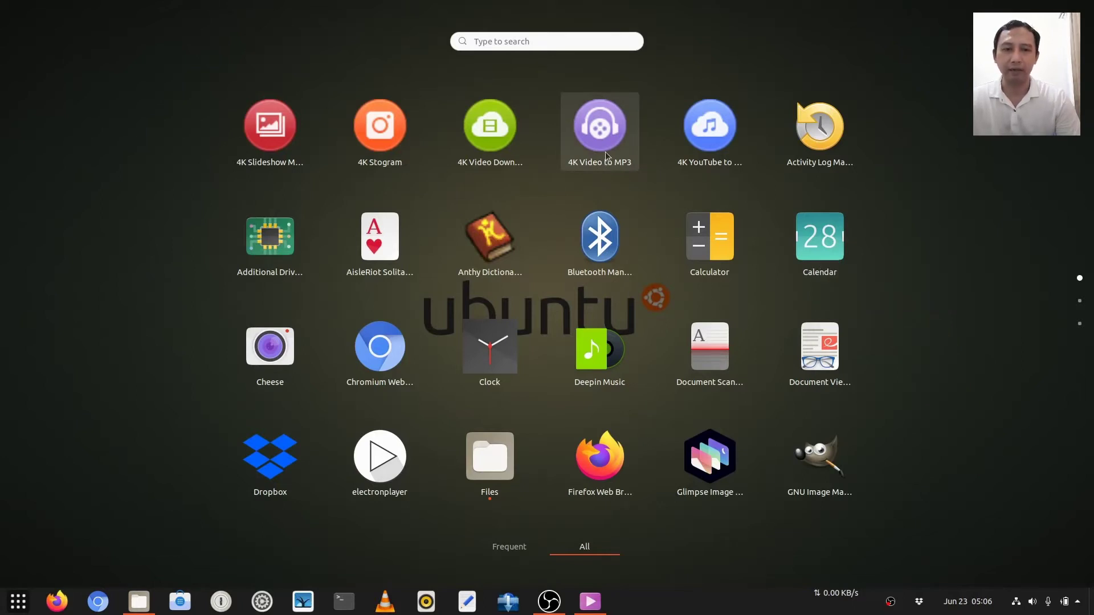
Step: Launch 4K Video to MP3 and arrange its window side by side with the One Direction - Perfect video player, shrinking the player slightly
{"action": "left_click", "coordinate": [605, 151]}
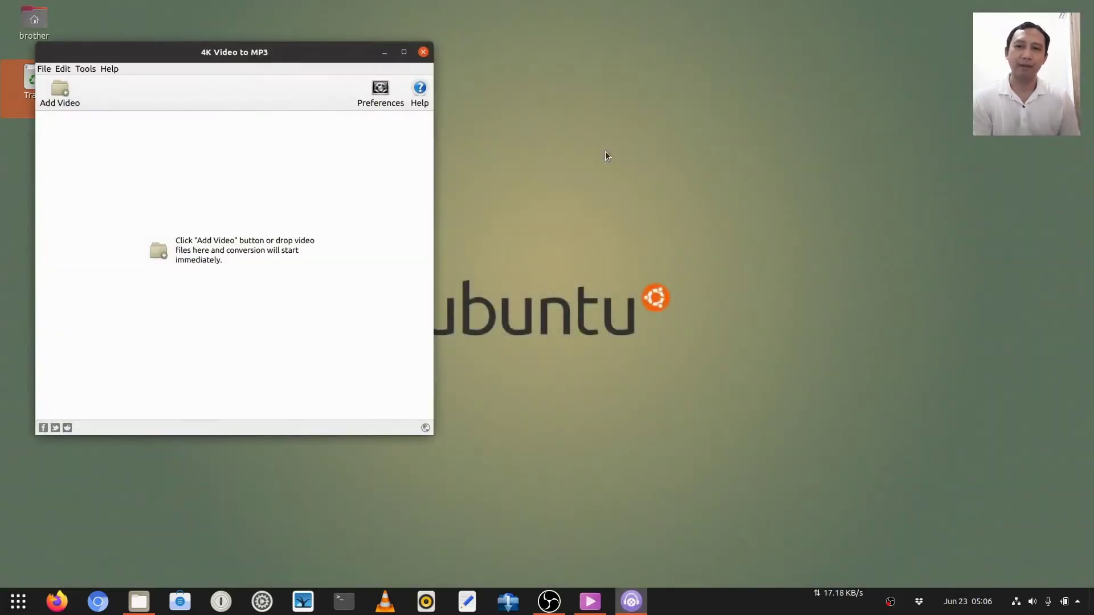
{"action": "left_click_drag", "start_coordinate": [332, 51], "coordinate": [401, 51]}
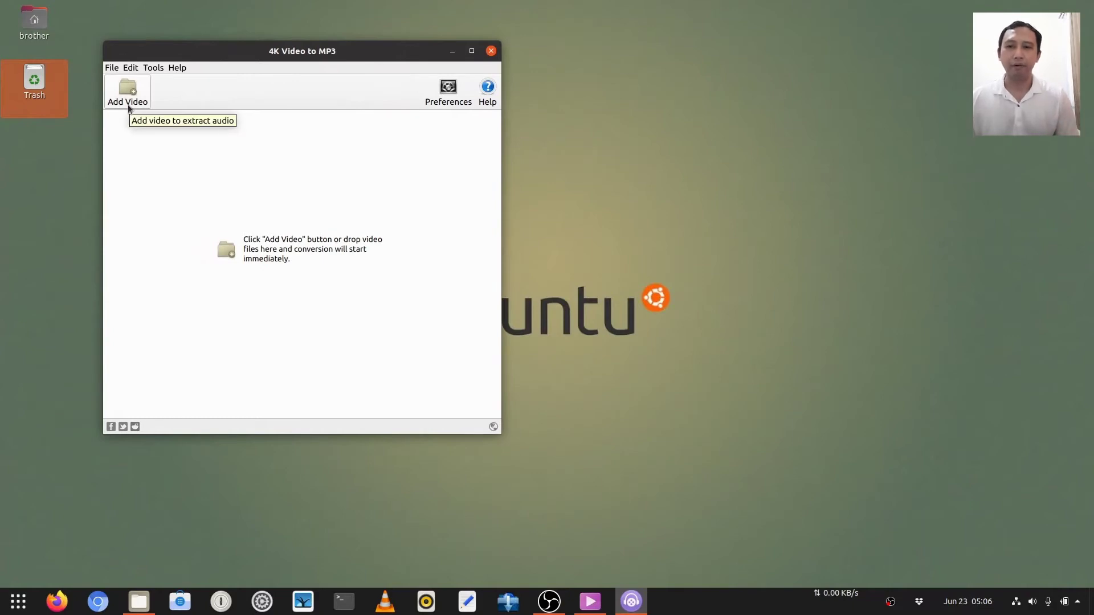
{"action": "mouse_move", "coordinate": [591, 602]}
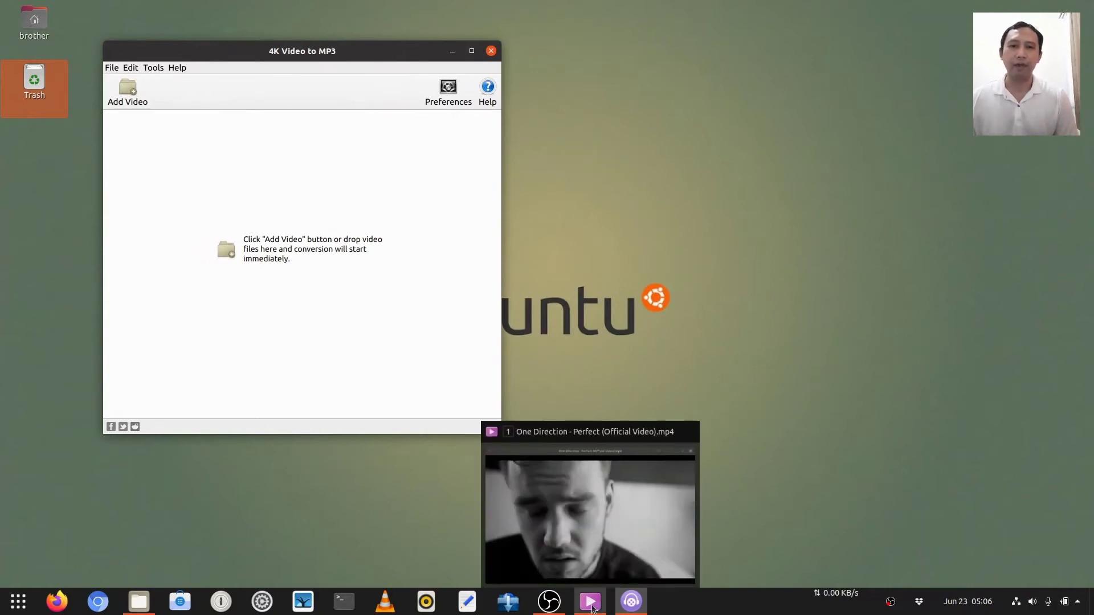
{"action": "left_click", "coordinate": [656, 497]}
{"action": "left_click_drag", "start_coordinate": [362, 50], "coordinate": [330, 50]}
{"action": "left_click_drag", "start_coordinate": [561, 57], "coordinate": [585, 51]}
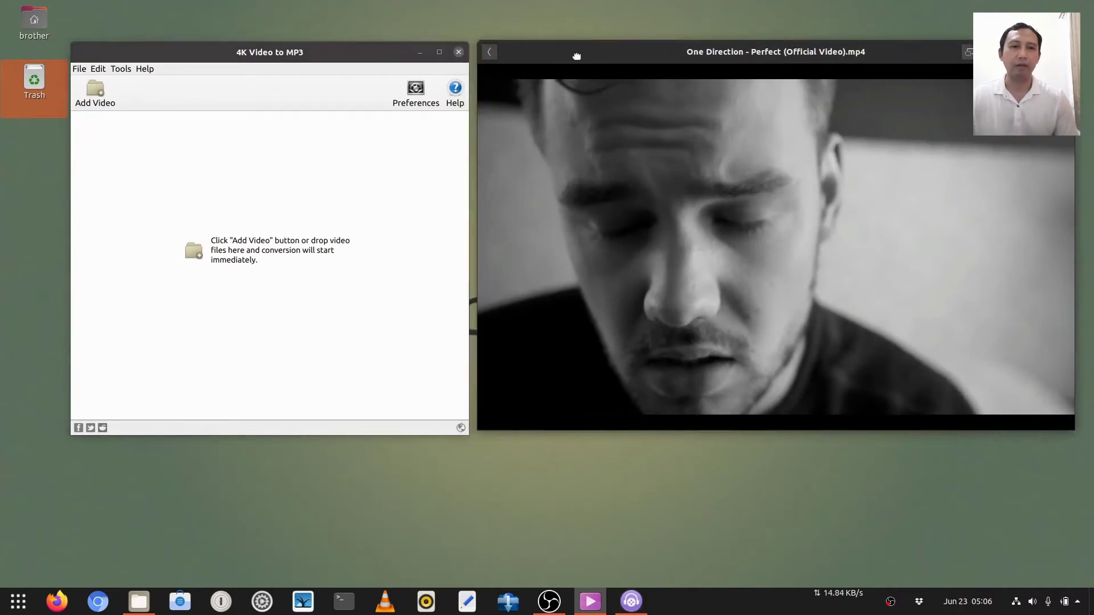
{"action": "left_click_drag", "start_coordinate": [1070, 400], "coordinate": [1026, 391]}
{"action": "left_click_drag", "start_coordinate": [868, 53], "coordinate": [875, 63]}
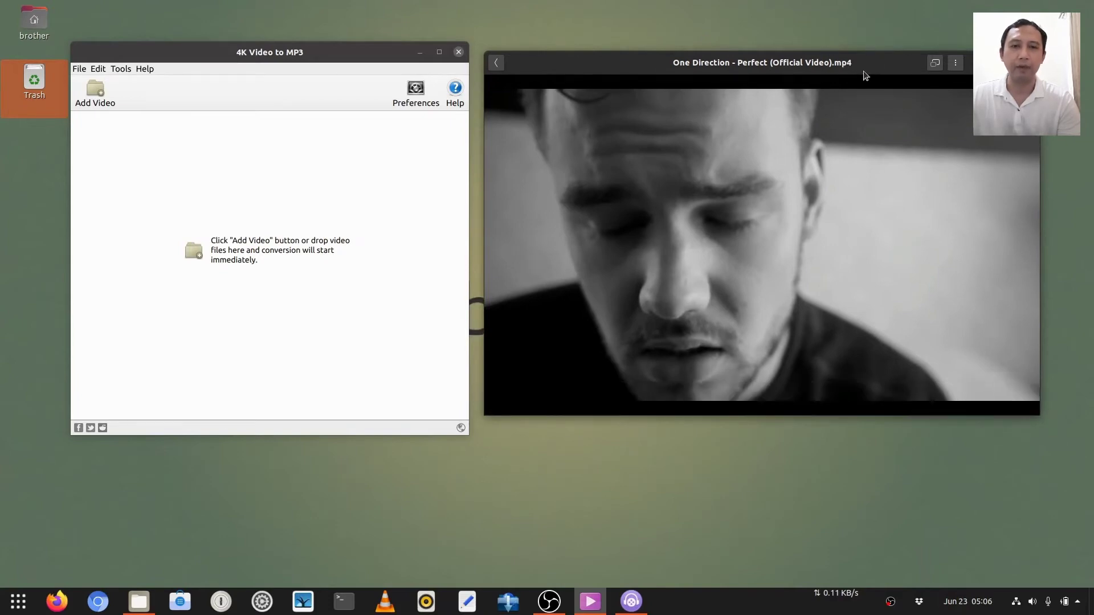
Step: Play a portion of One Direction - Perfect (Official Video).mp4 in the video player, then pause it
{"action": "mouse_move", "coordinate": [671, 268]}
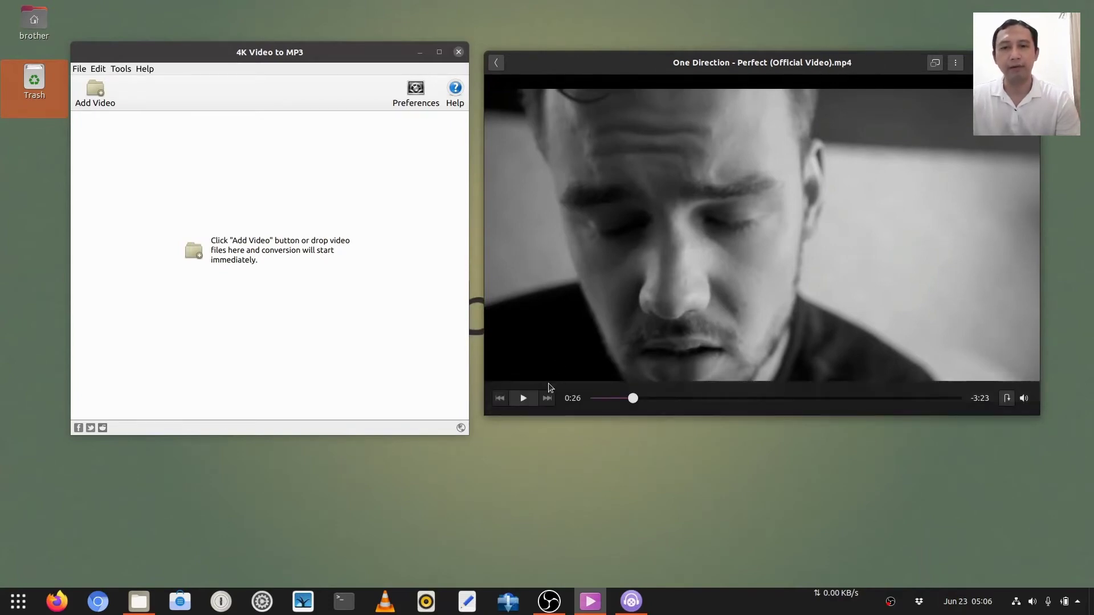
{"action": "left_click", "coordinate": [529, 401]}
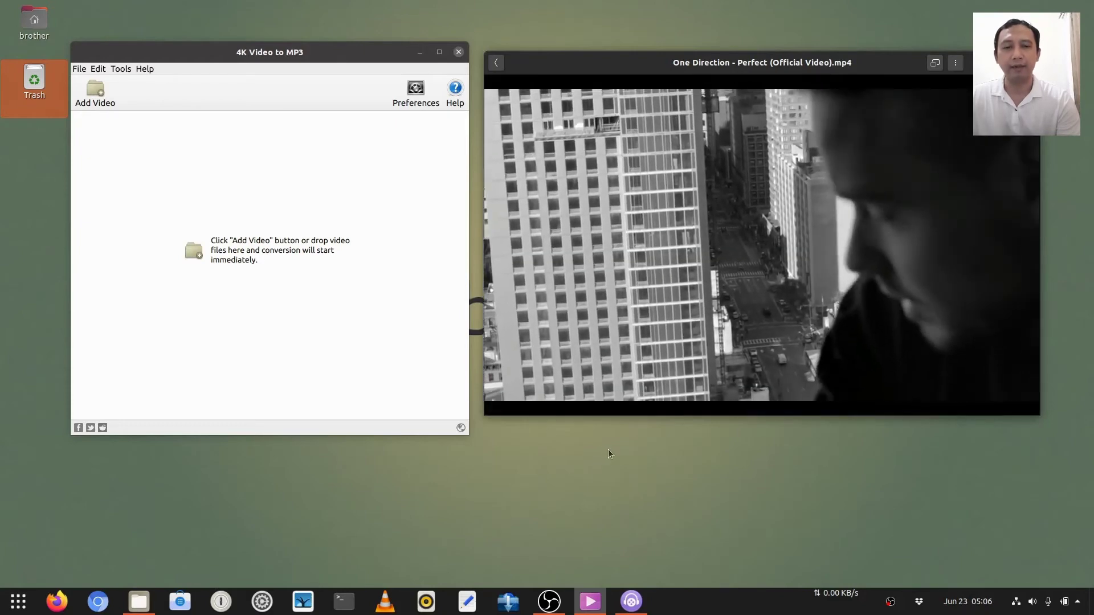
{"action": "mouse_move", "coordinate": [628, 410]}
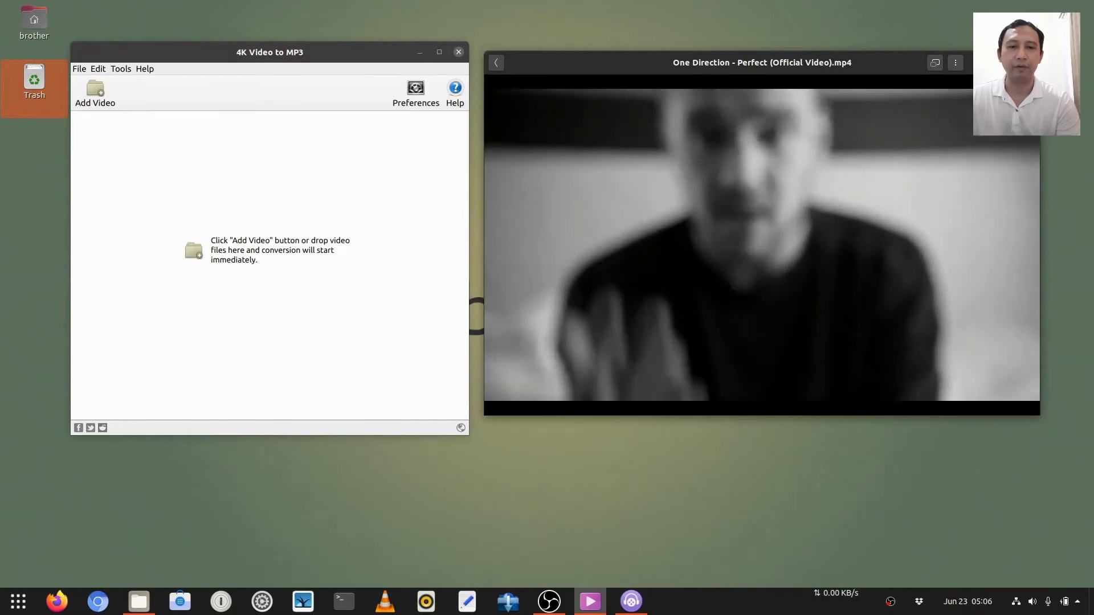
{"action": "mouse_move", "coordinate": [789, 176]}
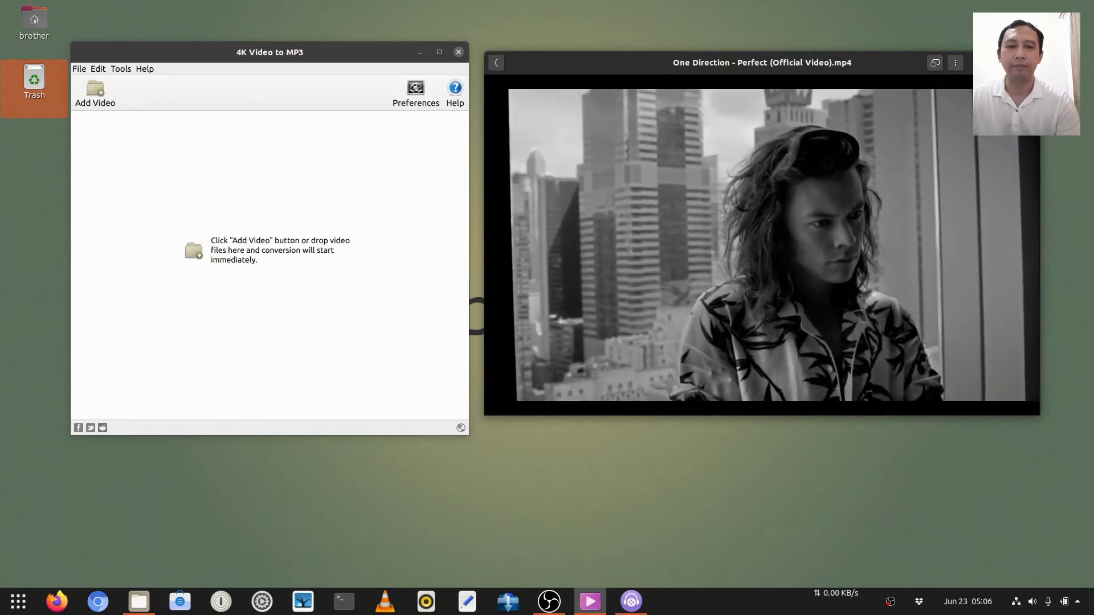
{"action": "mouse_move", "coordinate": [739, 192]}
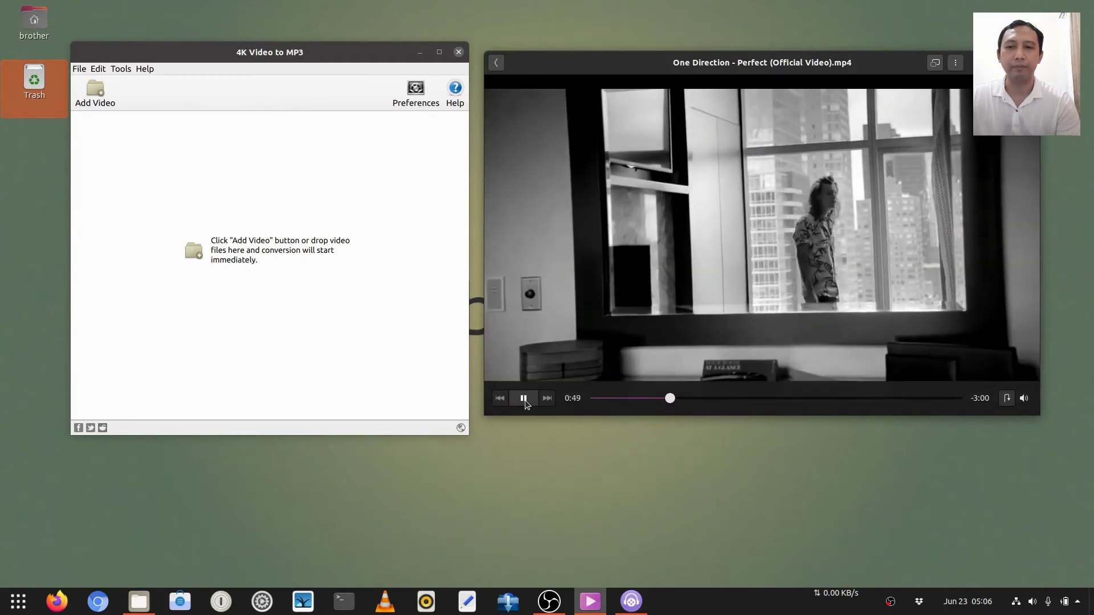
Step: Add One Direction - Perfect (Official Video).mp4 from the VIDEO CLIP folder in Videos to 4K Video to MP3 for conversion
{"action": "left_click", "coordinate": [97, 92]}
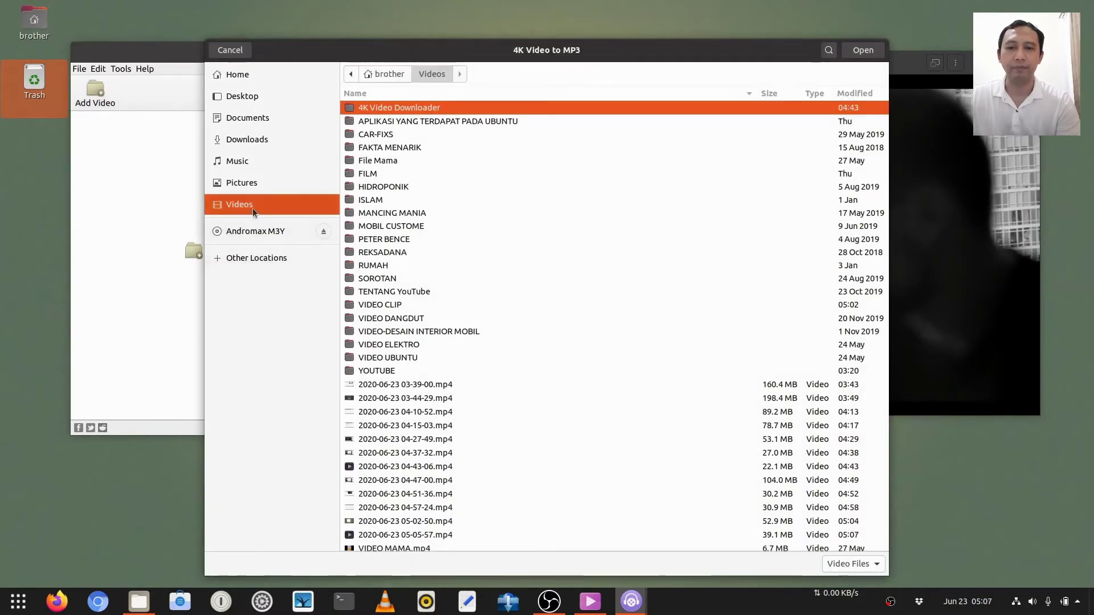
{"action": "double_click", "coordinate": [390, 306]}
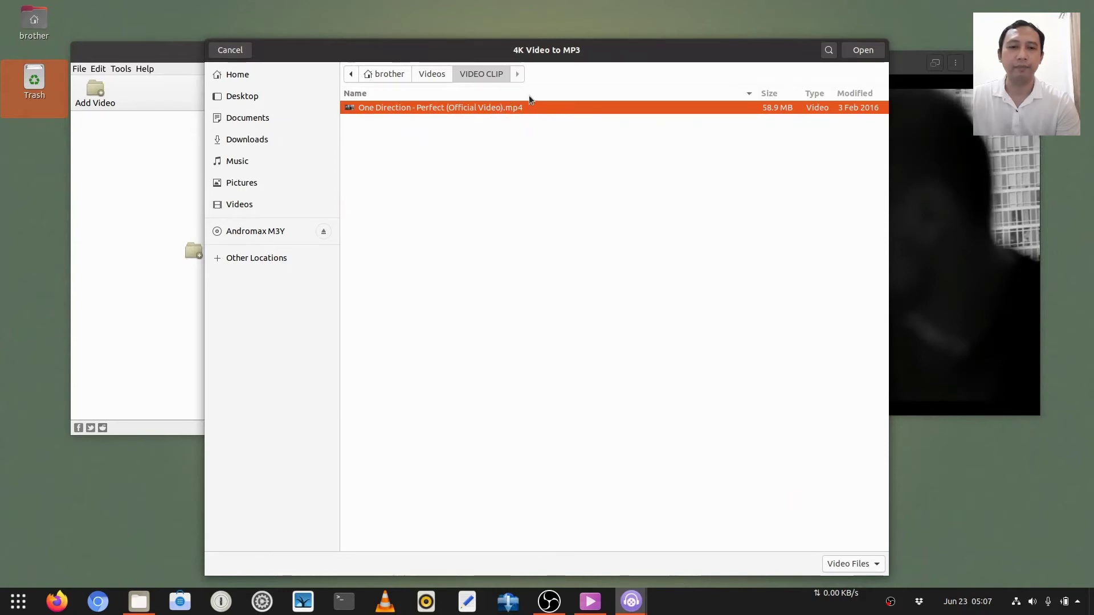
{"action": "left_click", "coordinate": [856, 50]}
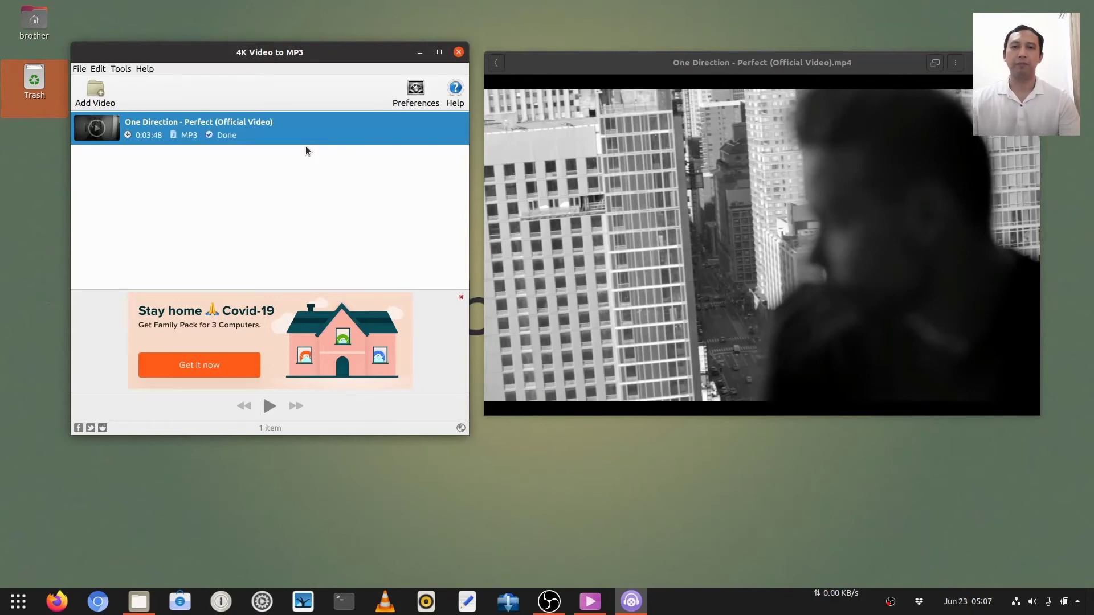
Step: Check the options of the converted One Direction - Perfect entry, play a few seconds of its MP3 audio and pause it
{"action": "mouse_move", "coordinate": [283, 121]}
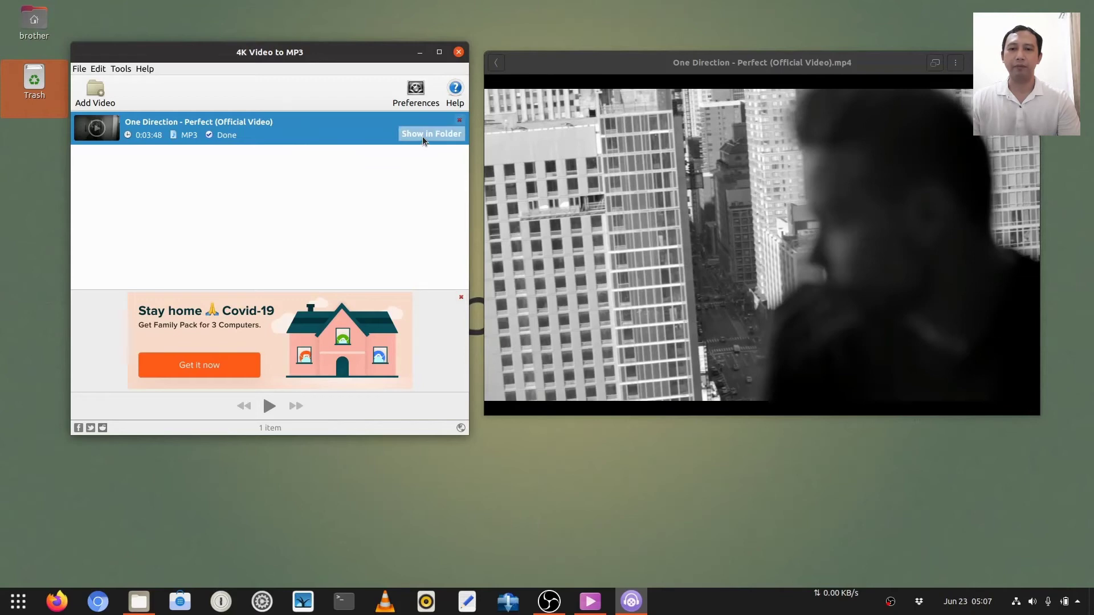
{"action": "right_click", "coordinate": [266, 132]}
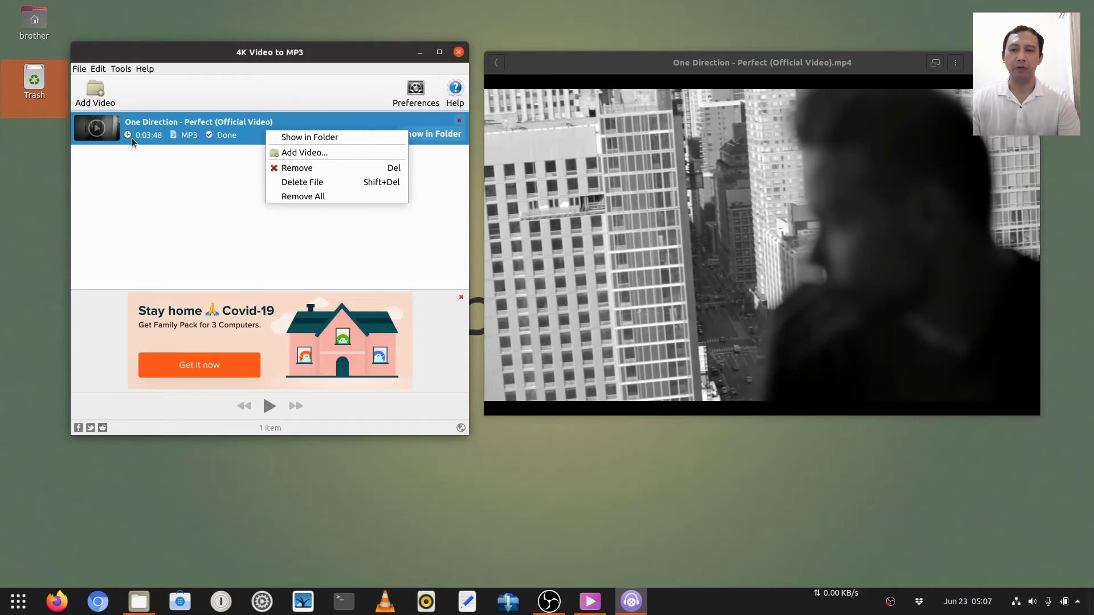
{"action": "left_click", "coordinate": [139, 159]}
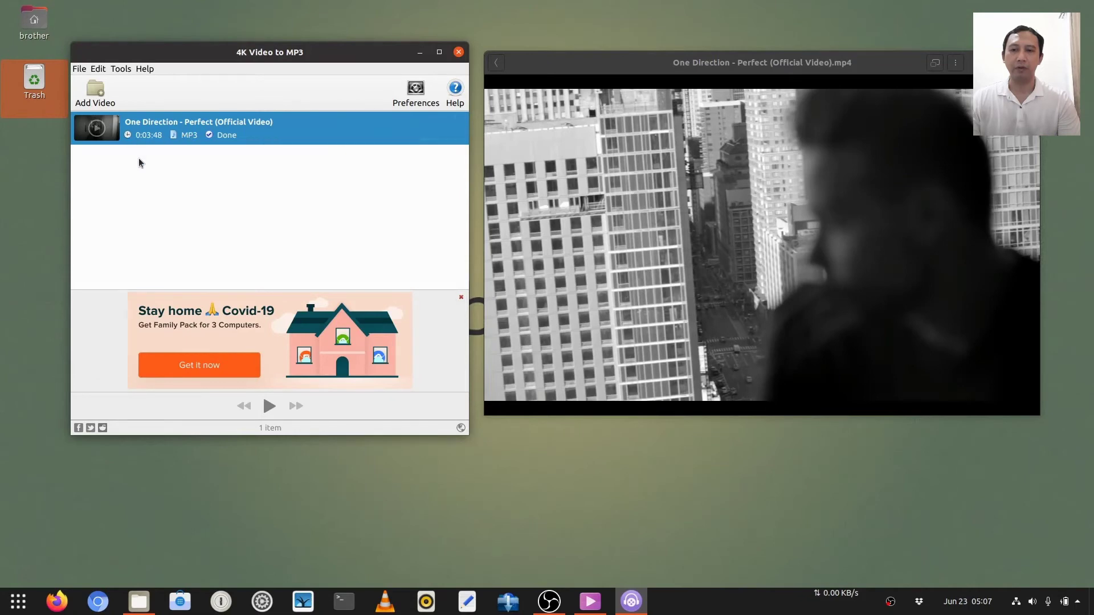
{"action": "left_click", "coordinate": [97, 131]}
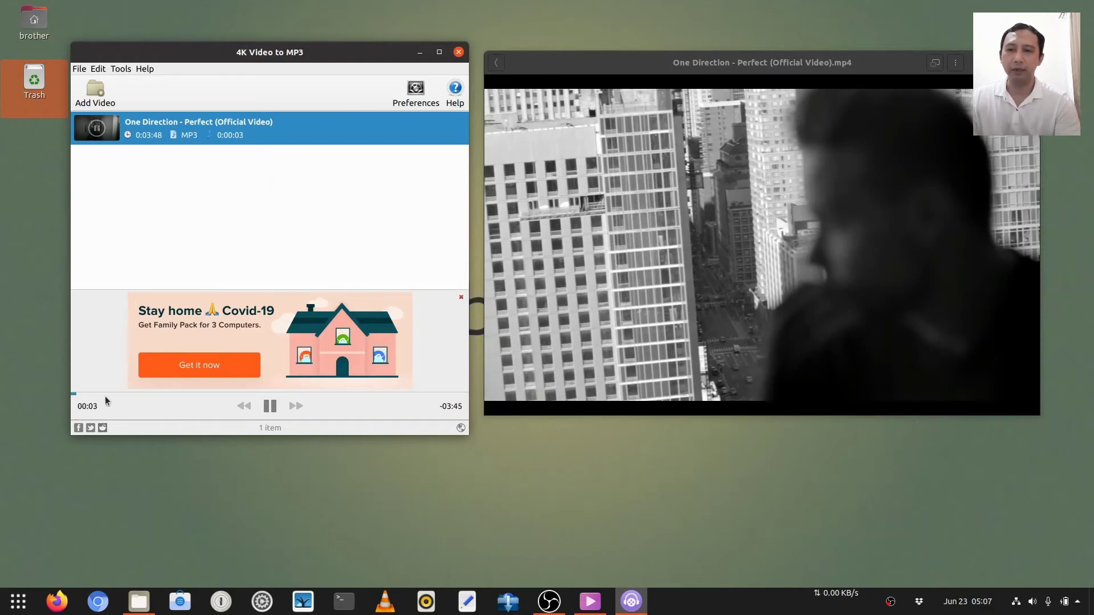
{"action": "mouse_move", "coordinate": [350, 128]}
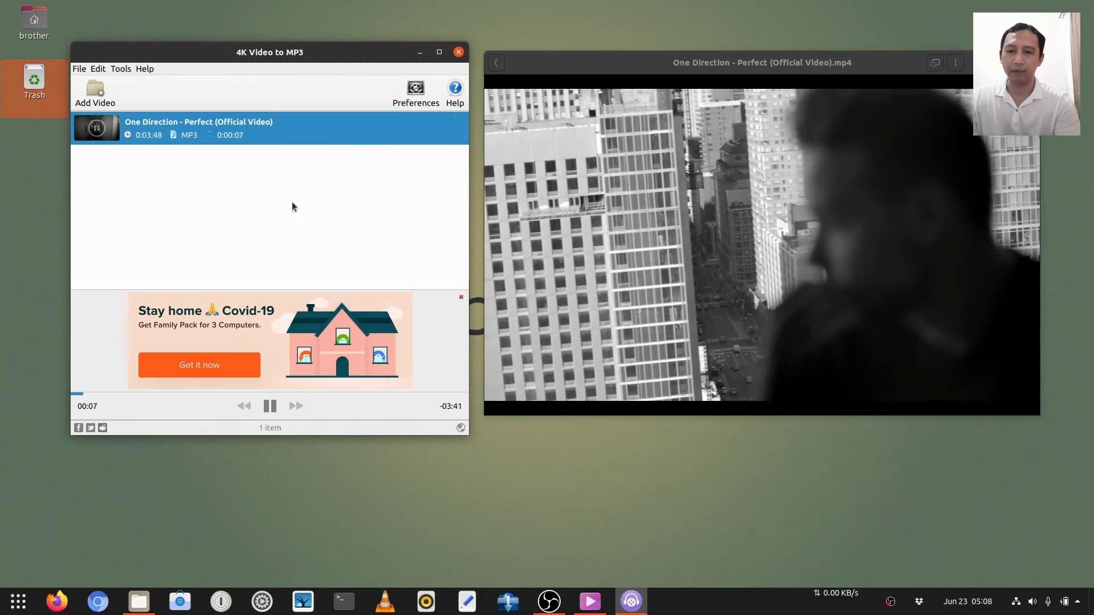
{"action": "left_click", "coordinate": [276, 411]}
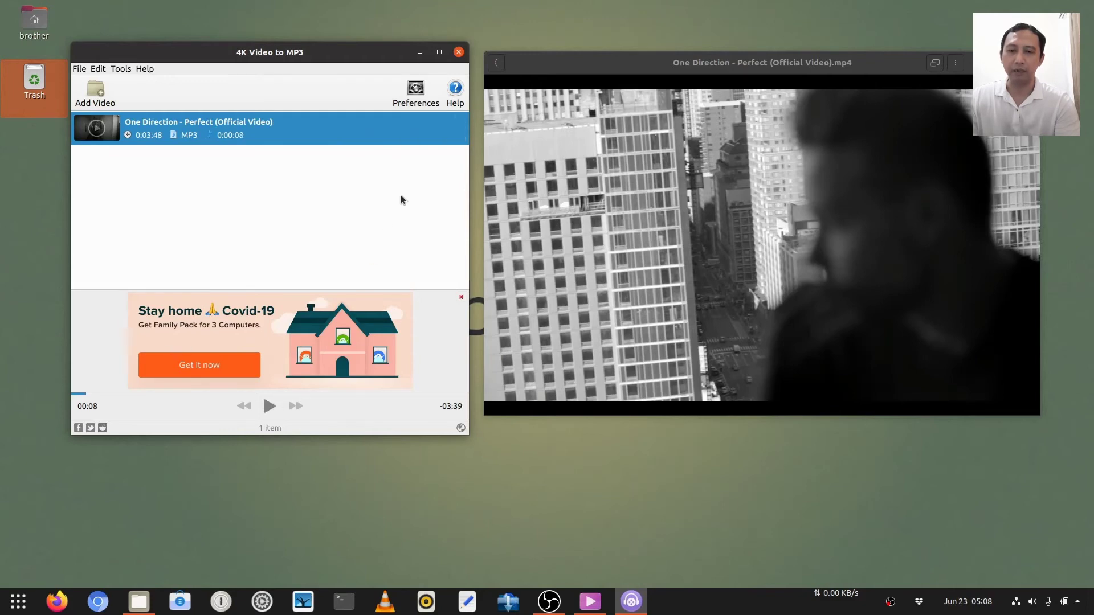
Step: Show the converted One Direction - Perfect file in its output folder and search that folder for "one"
{"action": "mouse_move", "coordinate": [426, 127]}
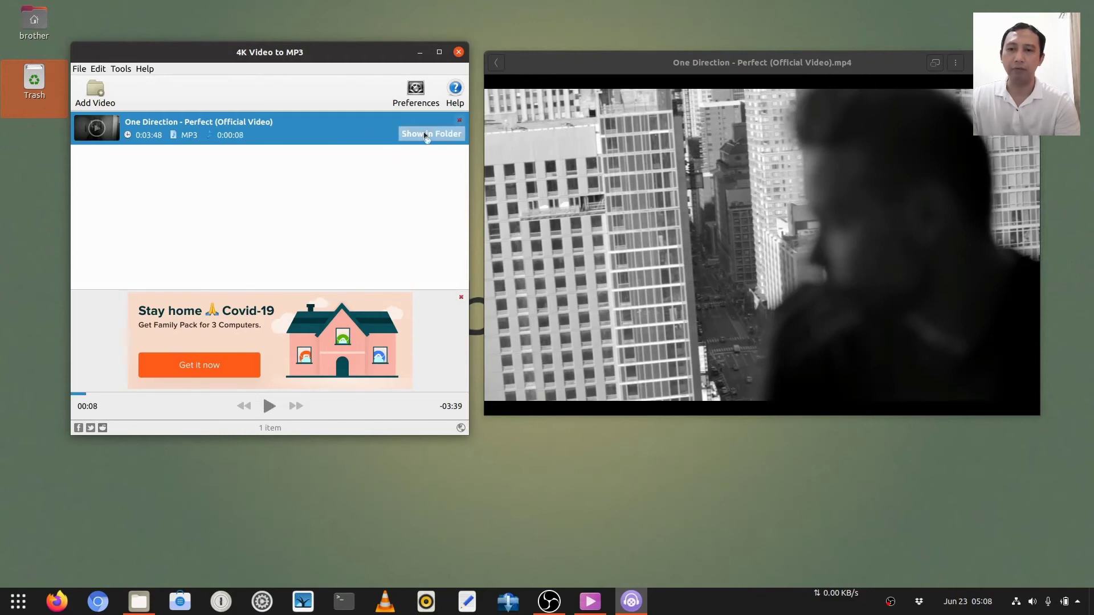
{"action": "left_click", "coordinate": [423, 133]}
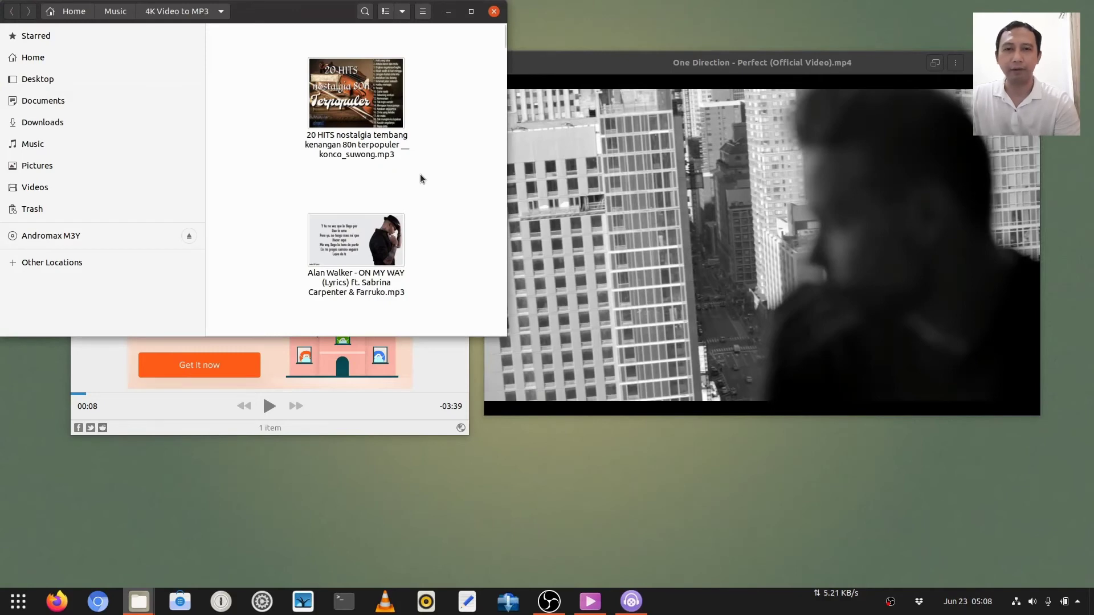
{"action": "scroll", "coordinate": [420, 174], "scroll_direction": "down", "scroll_amount": 3}
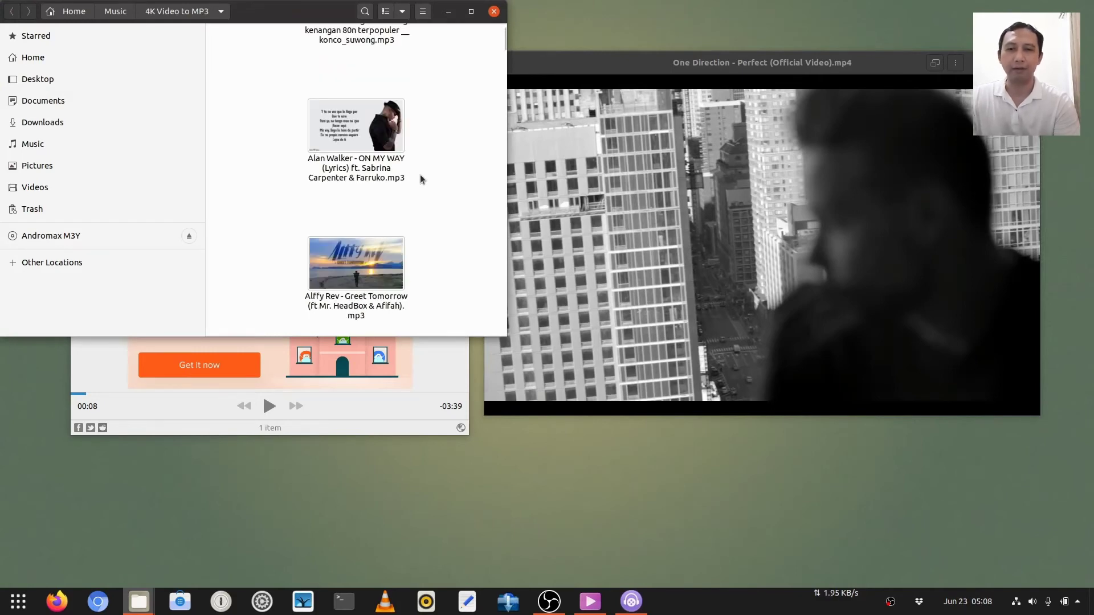
{"action": "left_click", "coordinate": [366, 11]}
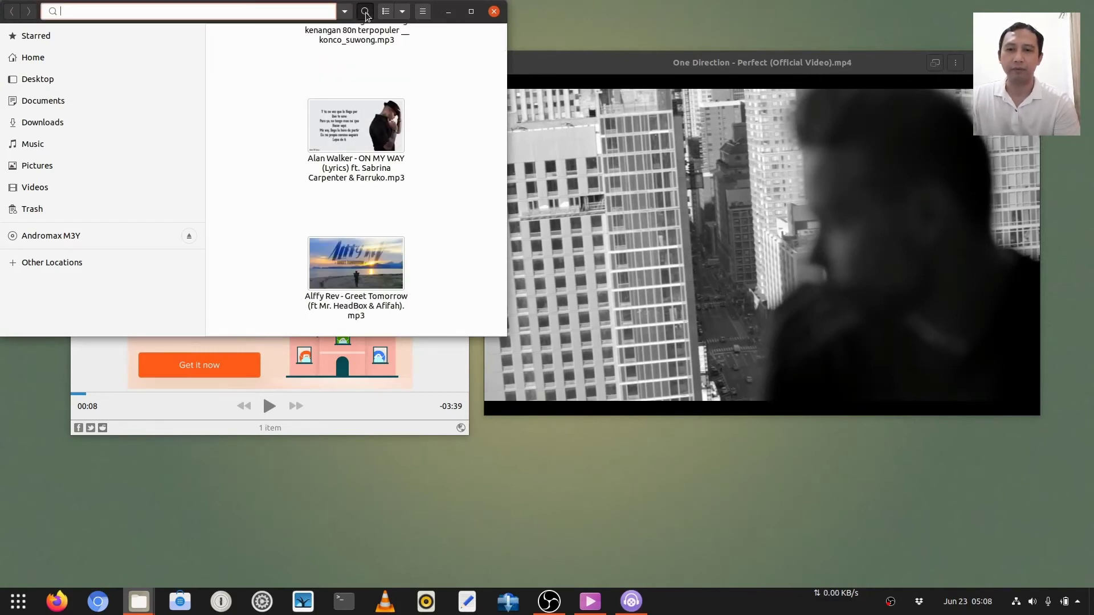
{"action": "type", "text": "one"}
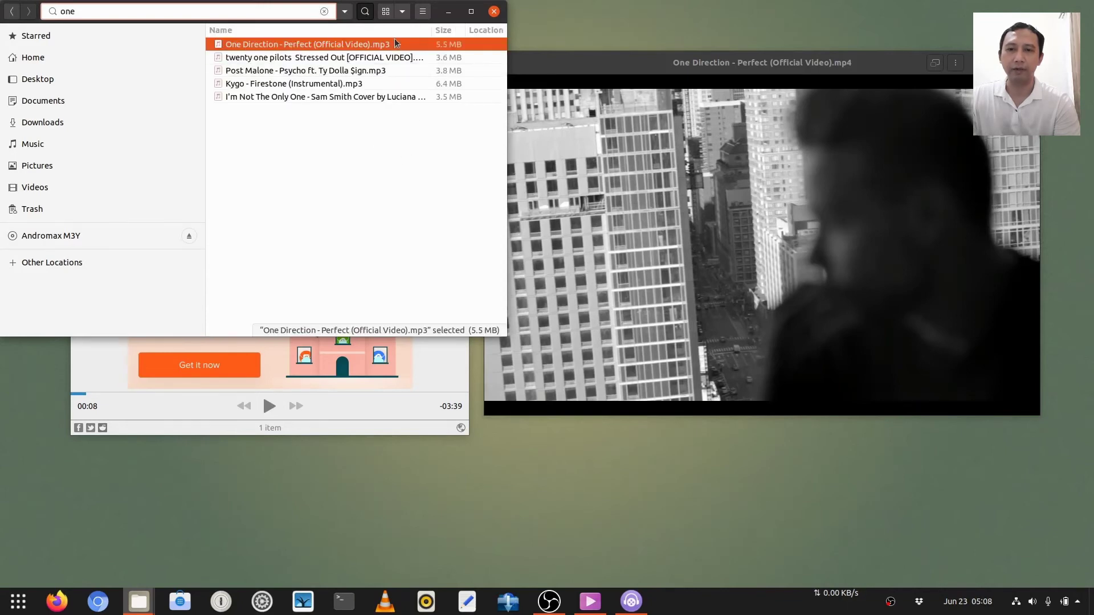
Step: Open One Direction - Perfect (Official Video).mp3 with VLC media player instead of the default application, then close the file manager window
{"action": "right_click", "coordinate": [357, 44]}
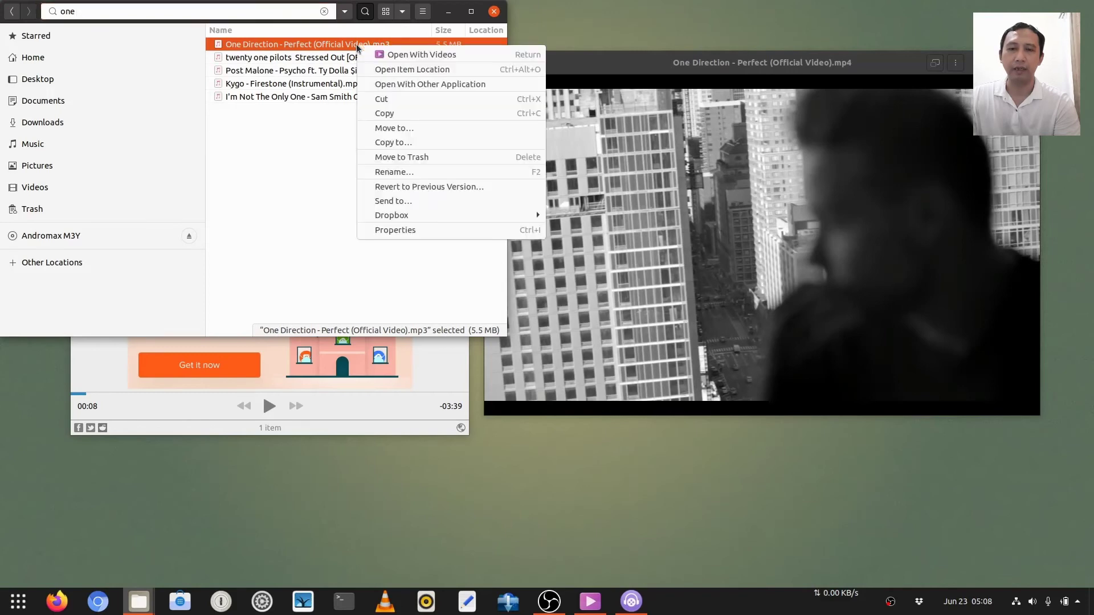
{"action": "left_click", "coordinate": [418, 83]}
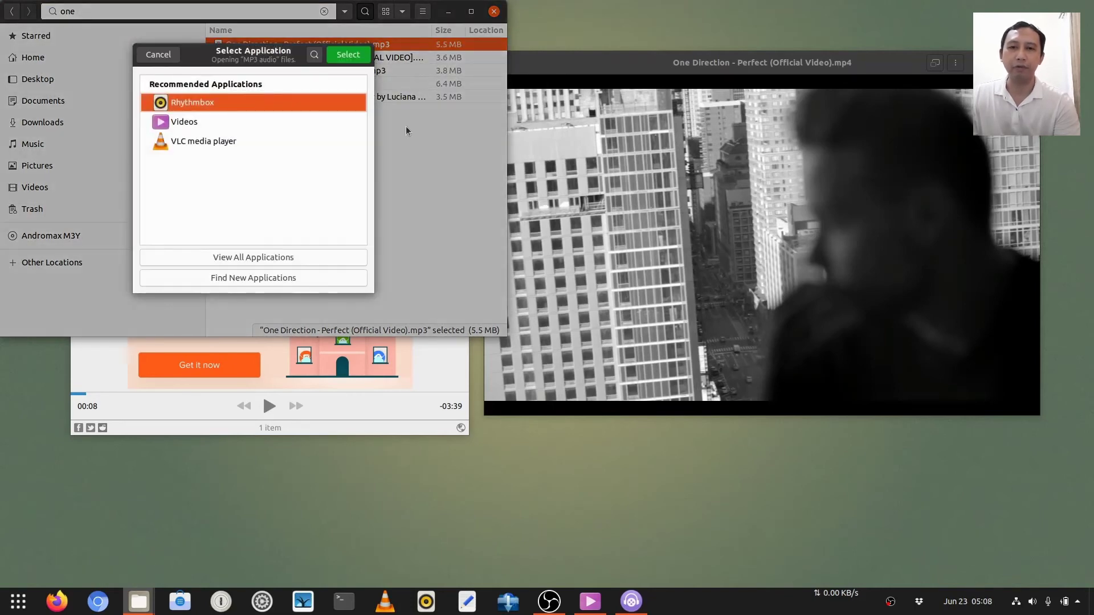
{"action": "left_click", "coordinate": [211, 142]}
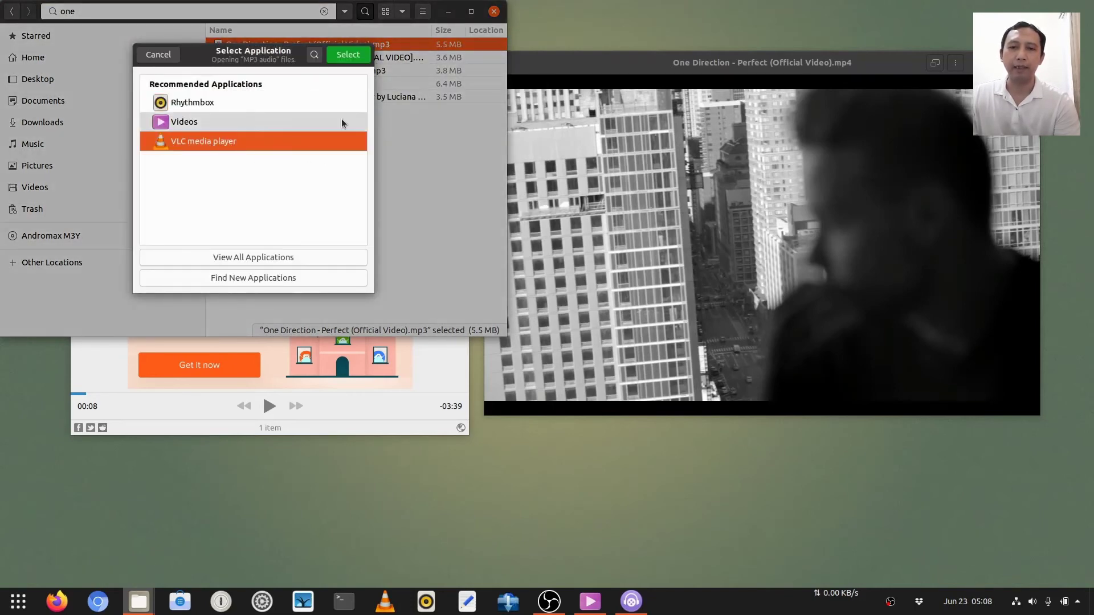
{"action": "left_click", "coordinate": [355, 59]}
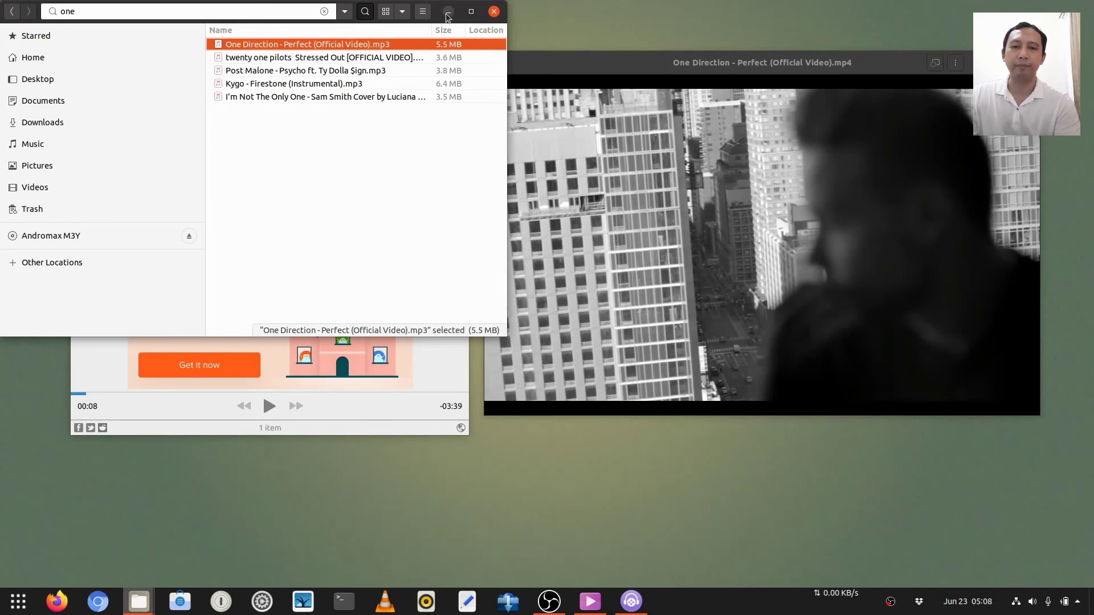
{"action": "left_click", "coordinate": [494, 12]}
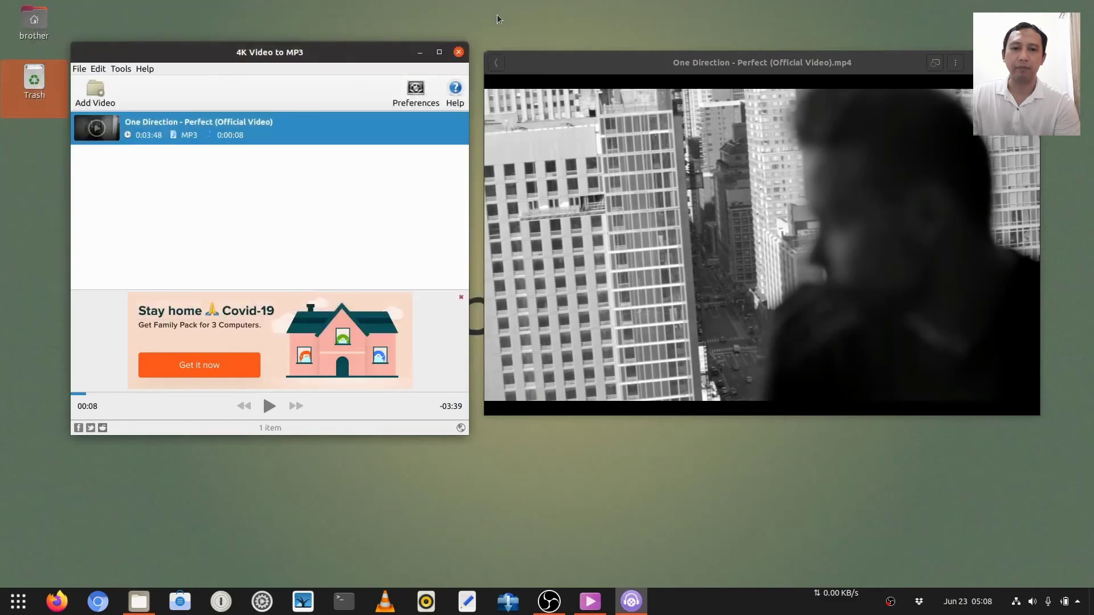
Step: Move the VLC window playing the MP3 over 4K Video to MP3 so it sits beside the original mp4 video player
{"action": "mouse_move", "coordinate": [568, 150]}
{"action": "mouse_move", "coordinate": [372, 130]}
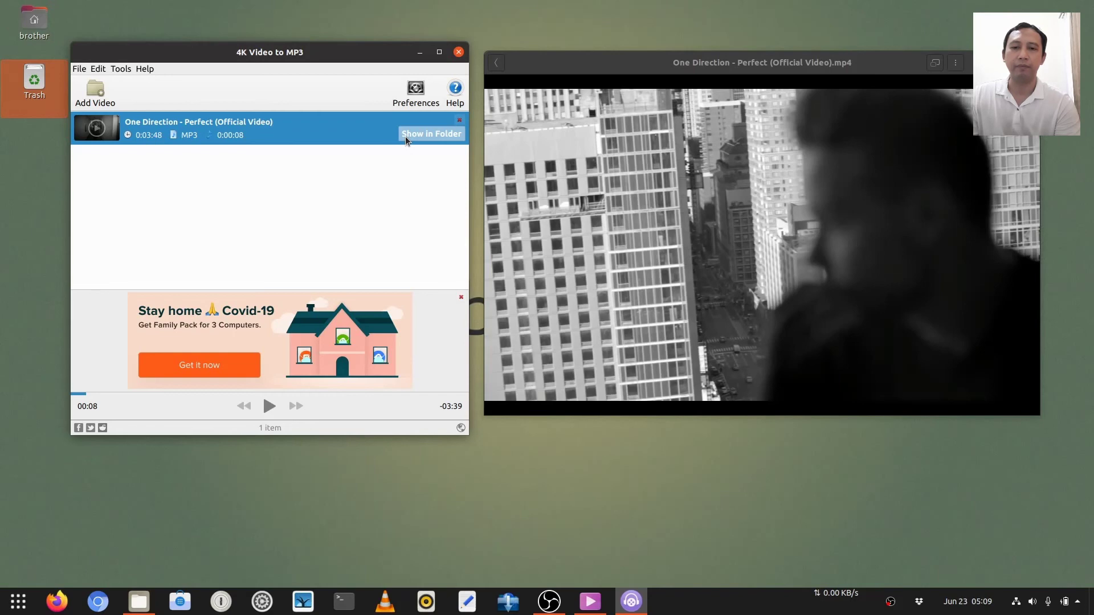
{"action": "mouse_move", "coordinate": [584, 320]}
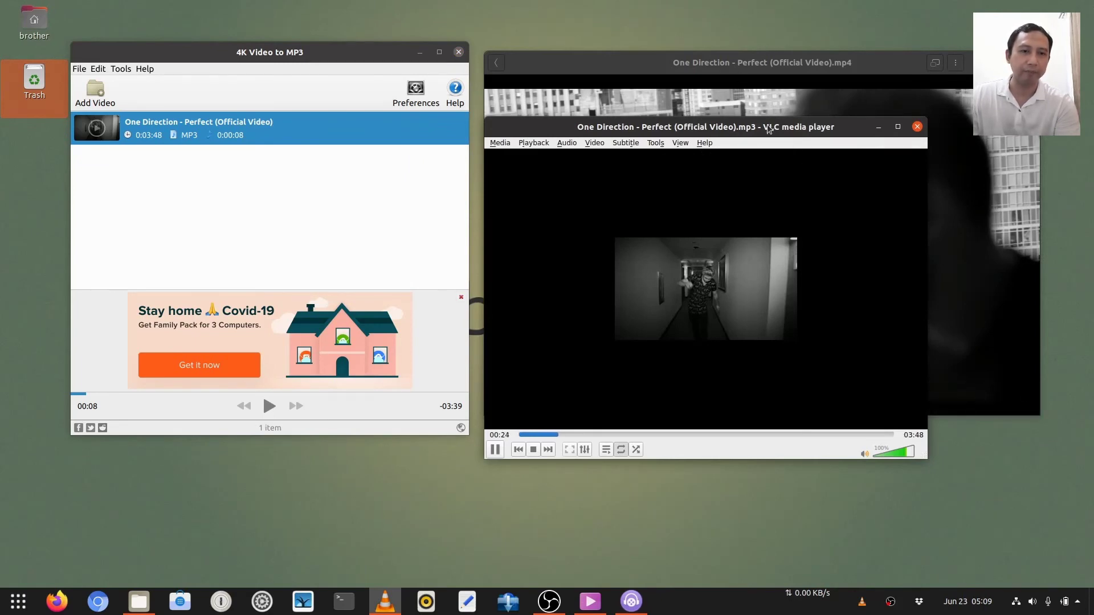
{"action": "left_click_drag", "start_coordinate": [827, 134], "coordinate": [374, 53]}
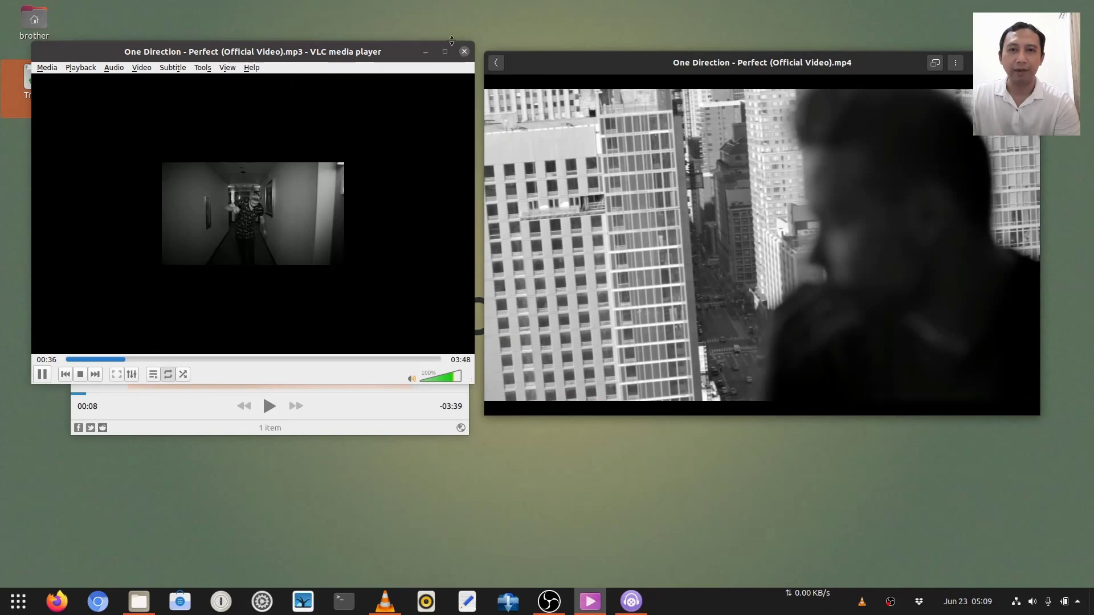
{"action": "left_click_drag", "start_coordinate": [386, 54], "coordinate": [387, 55]}
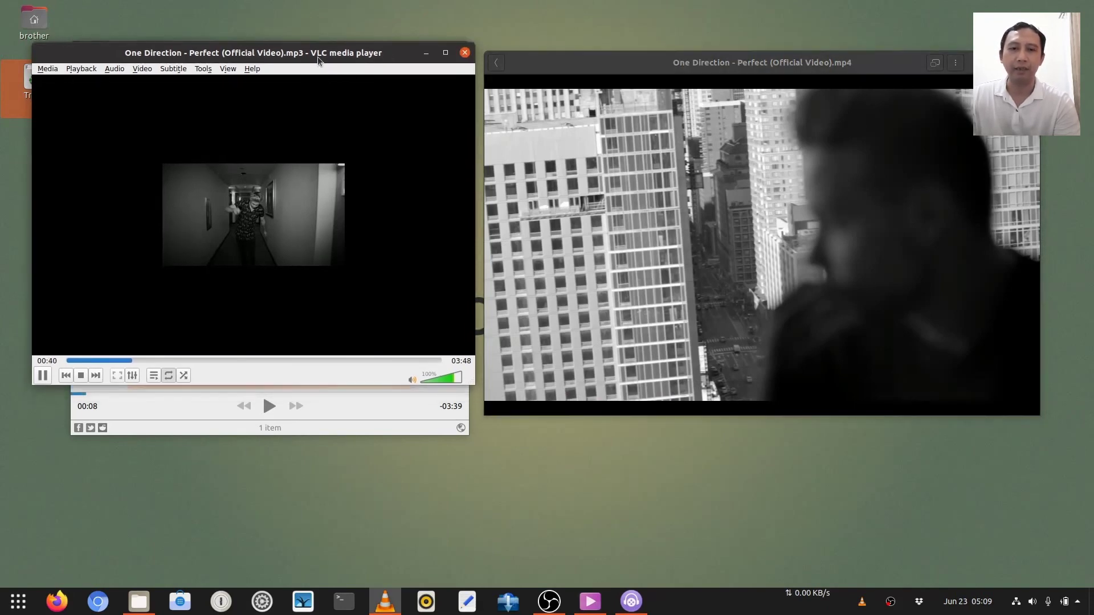